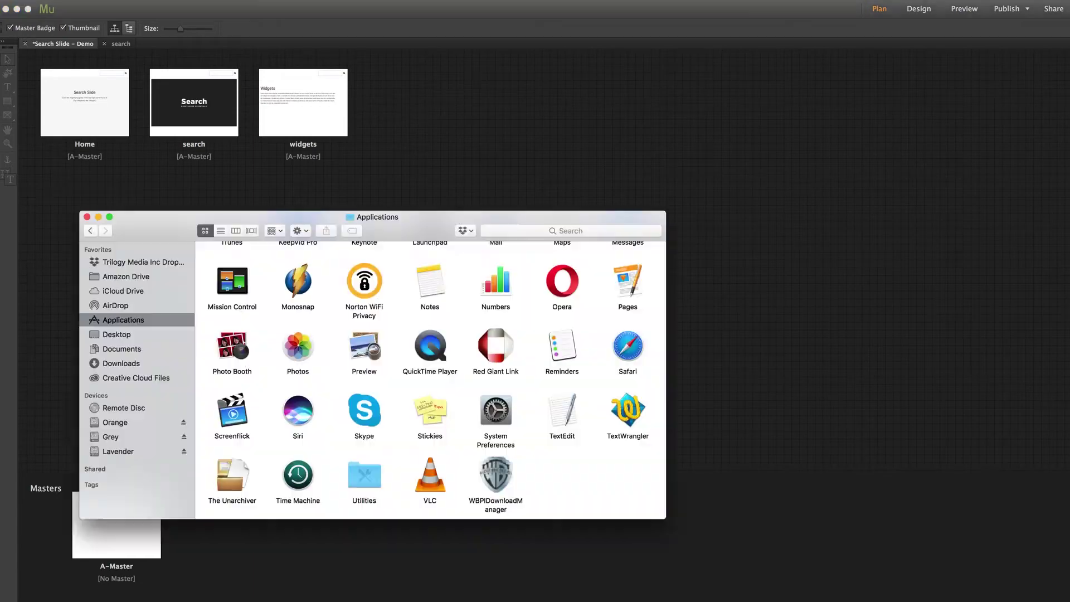
Step: Move the Applications window into place and launch TextEdit from it
drag(156, 218, 189, 193)
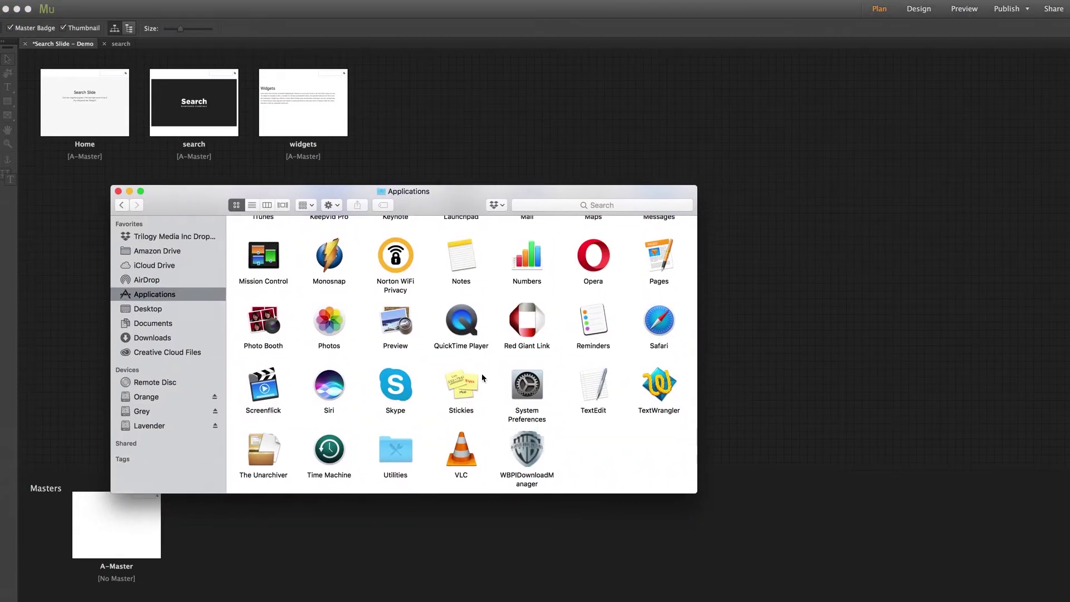
double_click(613, 384)
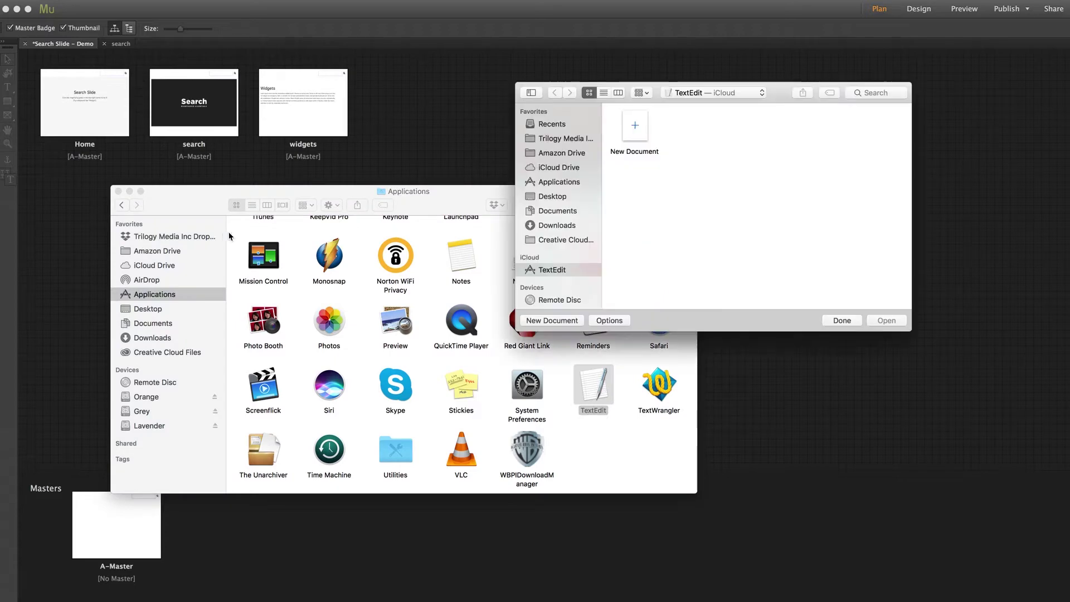
Step: Create an enlarged blank TextEdit document with a 96-point font size
mouse_move(651, 88)
mouse_down()
mouse_move(418, 103)
mouse_move(346, 164)
mouse_up()
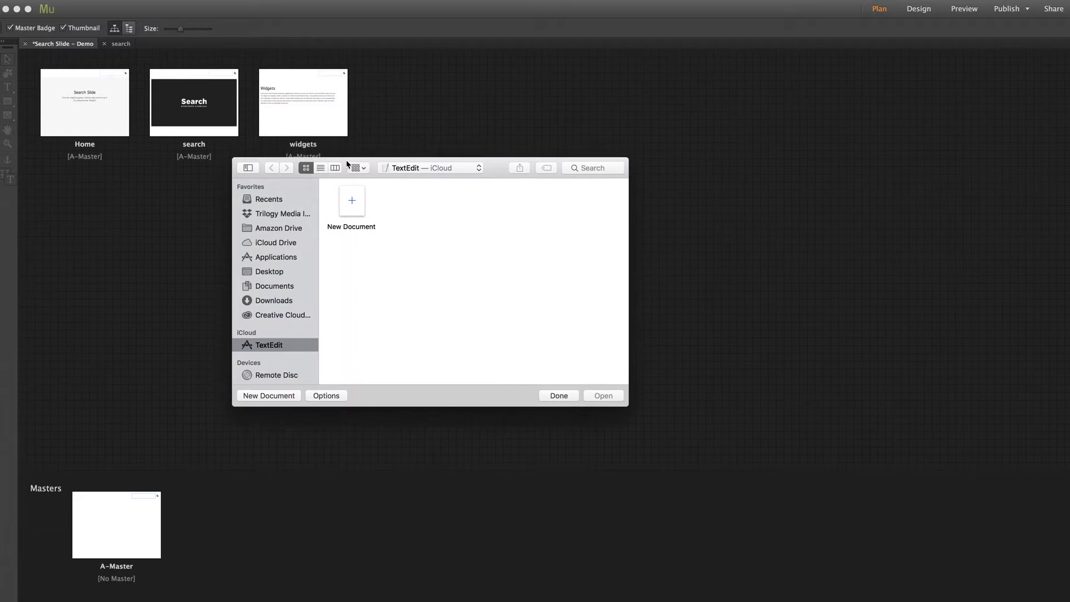
click(271, 398)
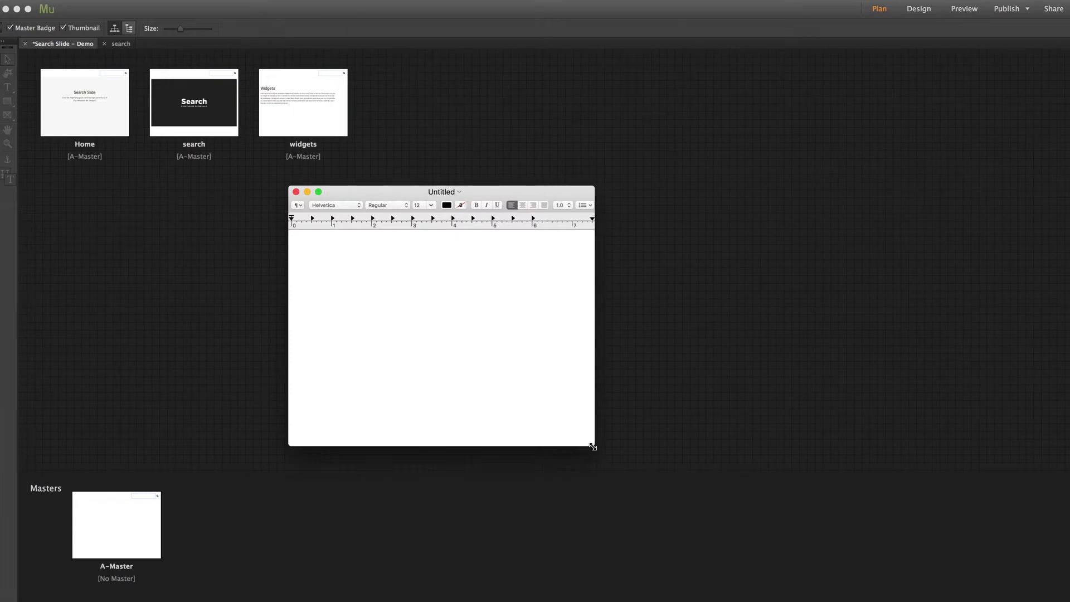
drag(595, 444, 850, 577)
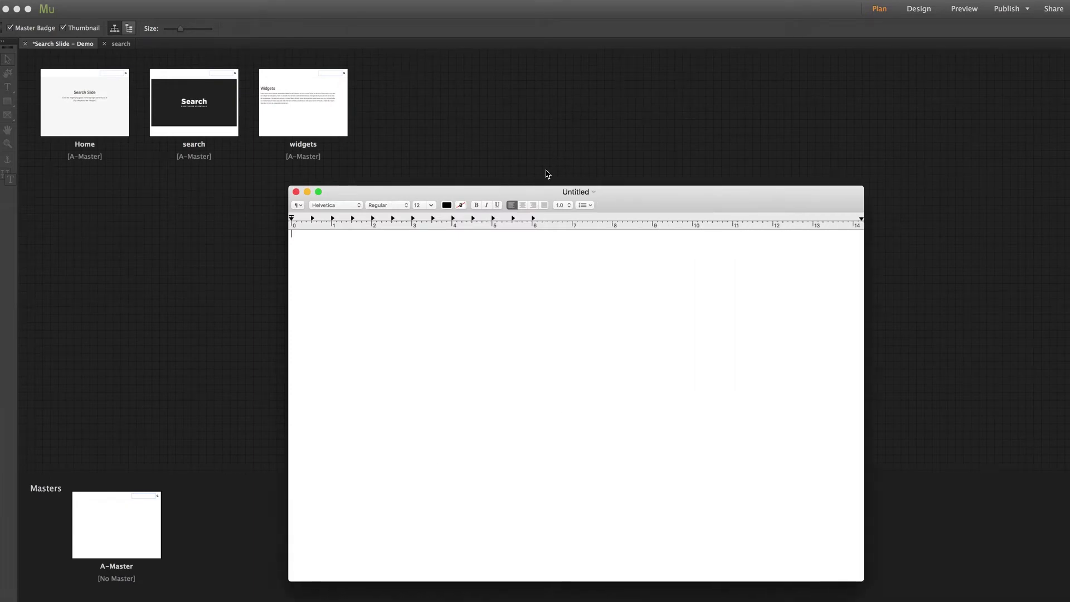
drag(544, 186, 536, 131)
click(422, 151)
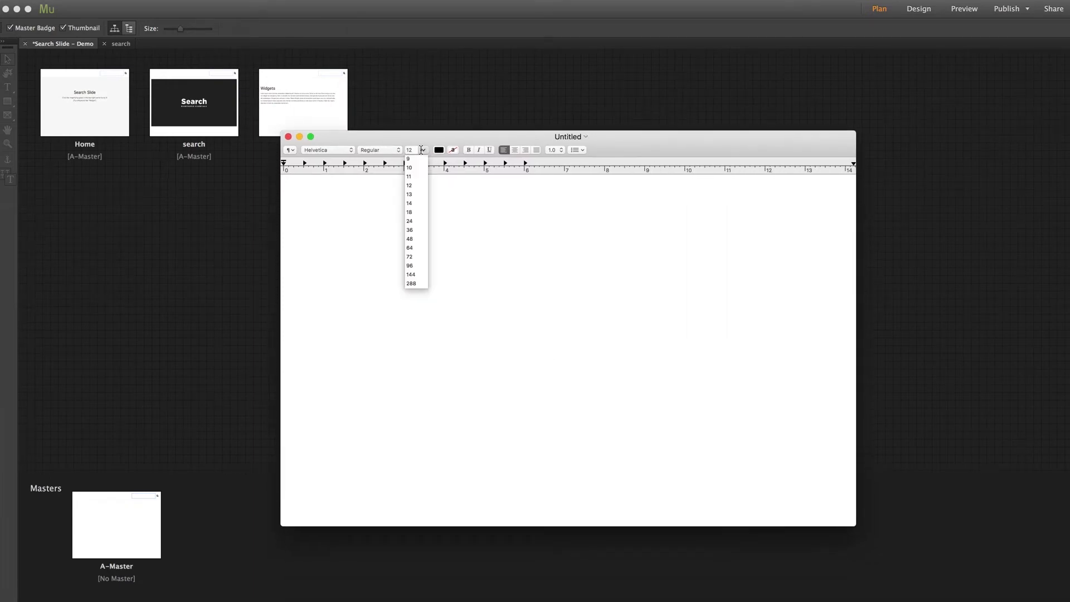
click(412, 264)
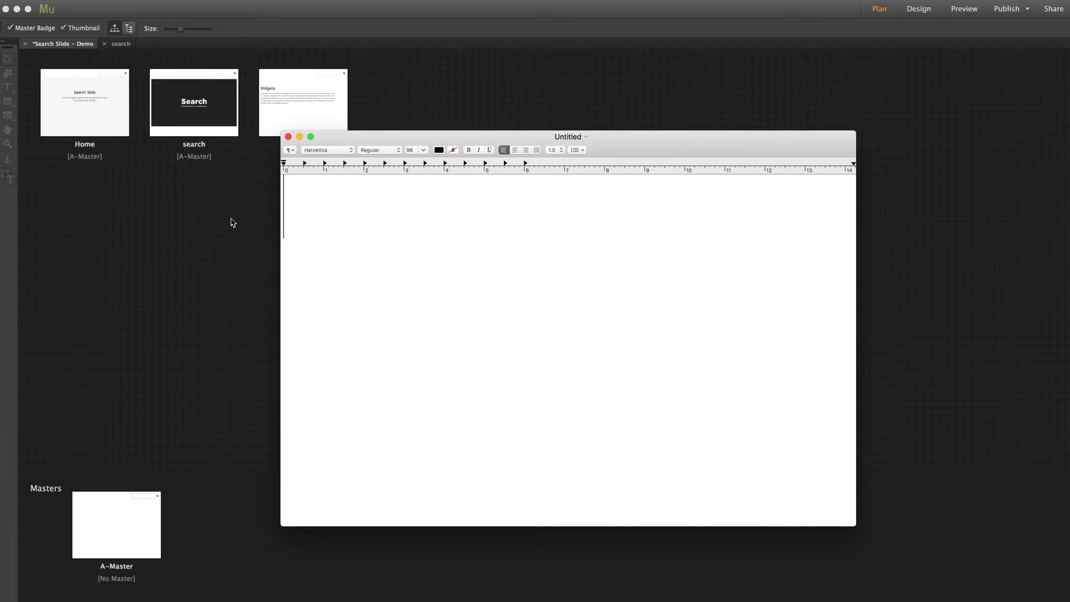
text(“)
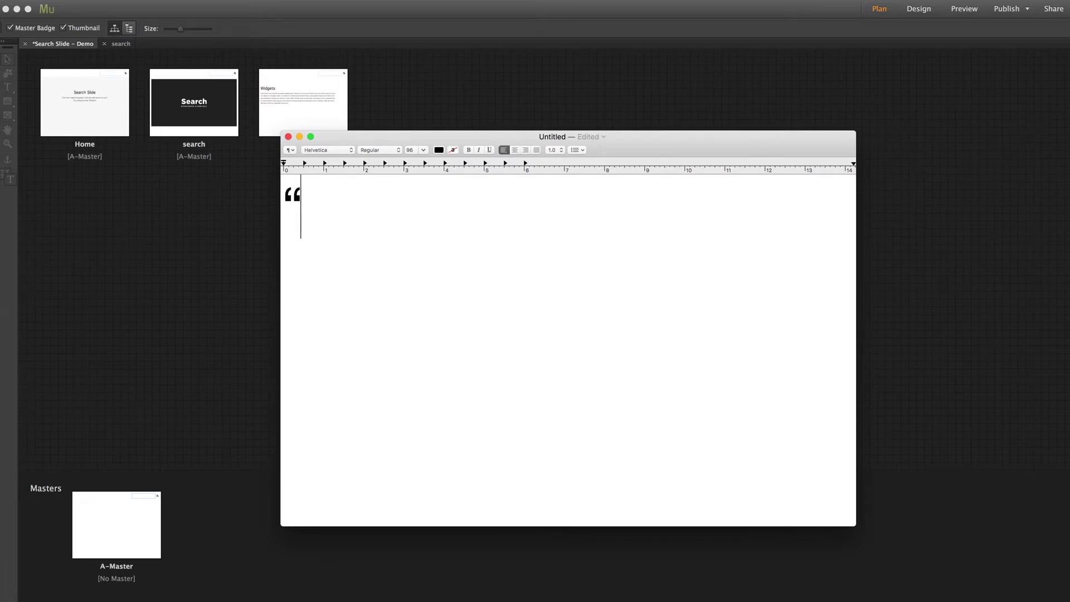
text(Hell)
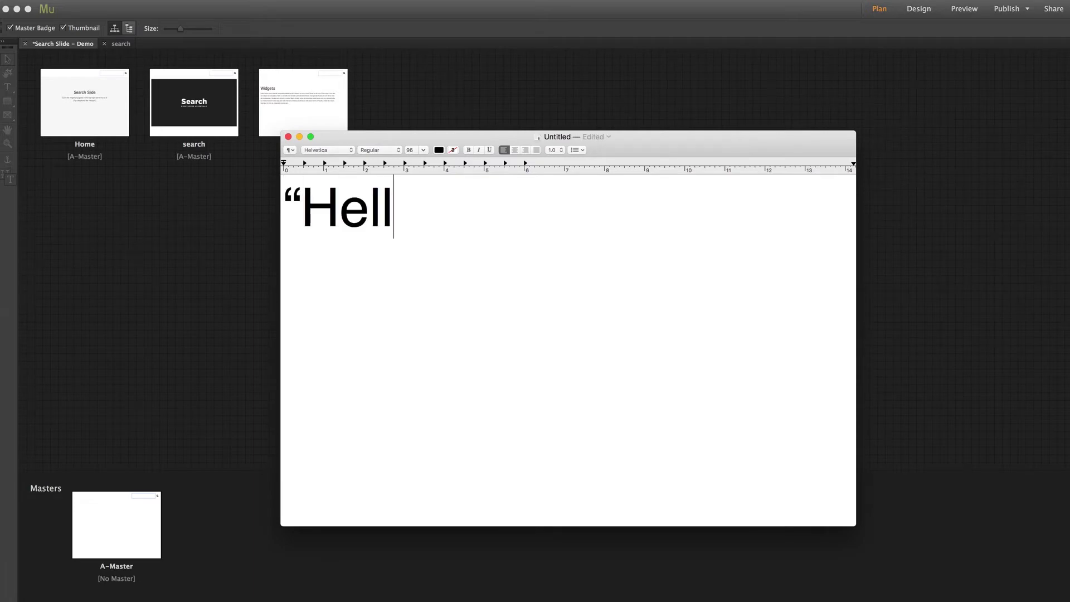
text(o)
key(BackSpace)
key(BackSpace)
key(BackSpace)
key(BackSpace)
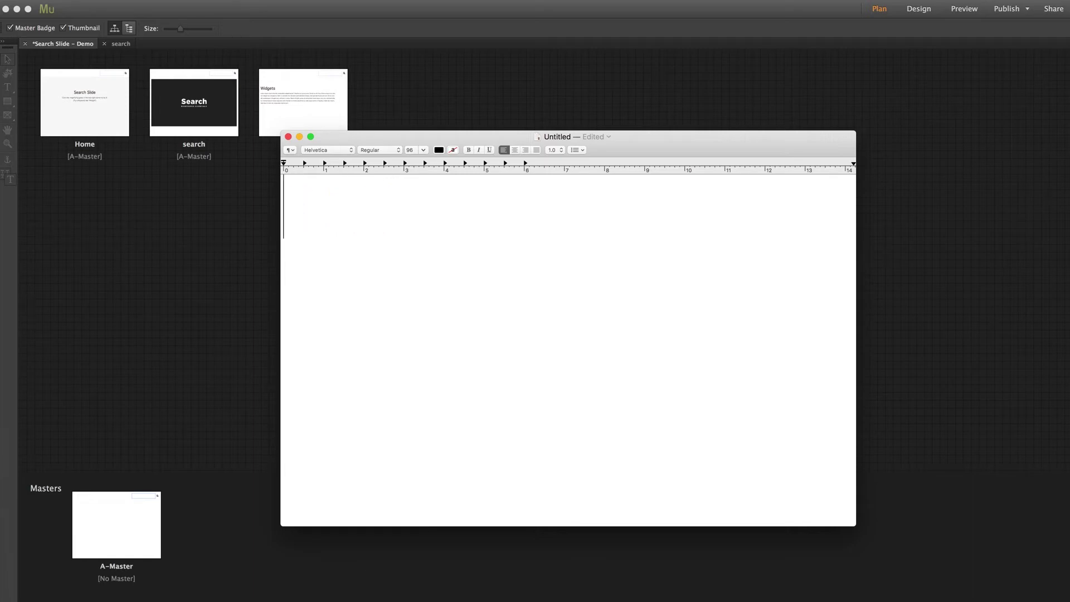
text(“)
key(BackSpace)
text(“)
text(Hello)
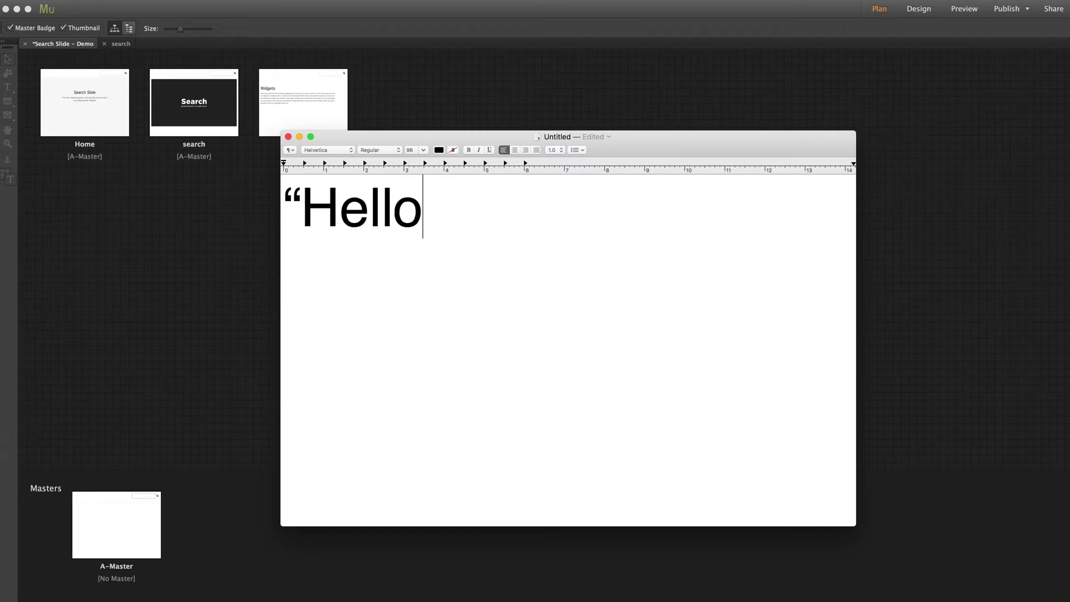
text(")
key(BackSpace)
key(BackSpace)
key(BackSpace)
key(BackSpace)
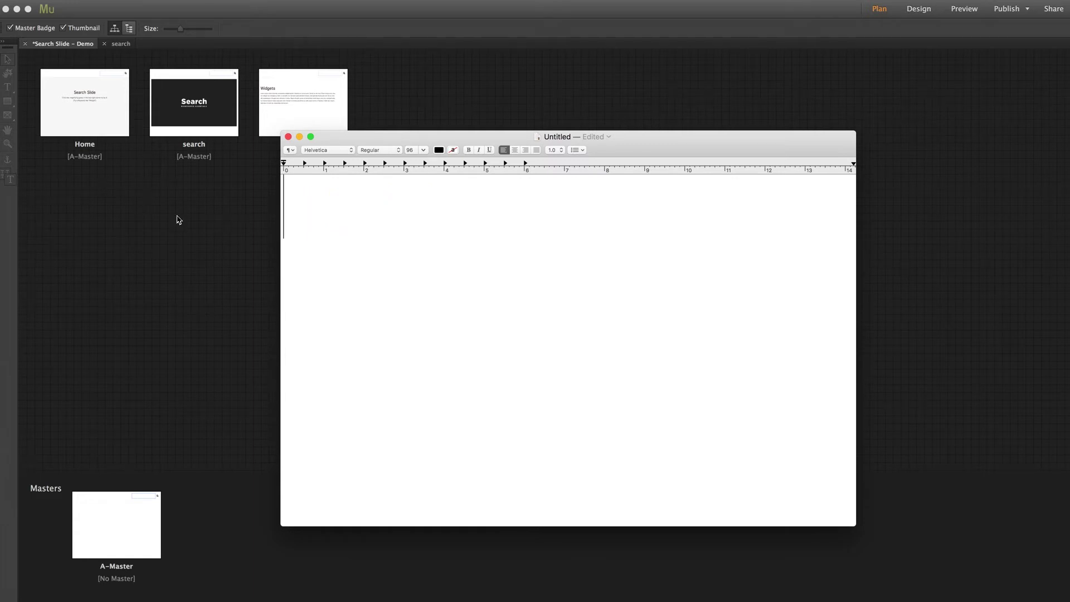
Step: Open the Muse search page and check the Search Results widget's Included Pages value
click(176, 217)
click(183, 94)
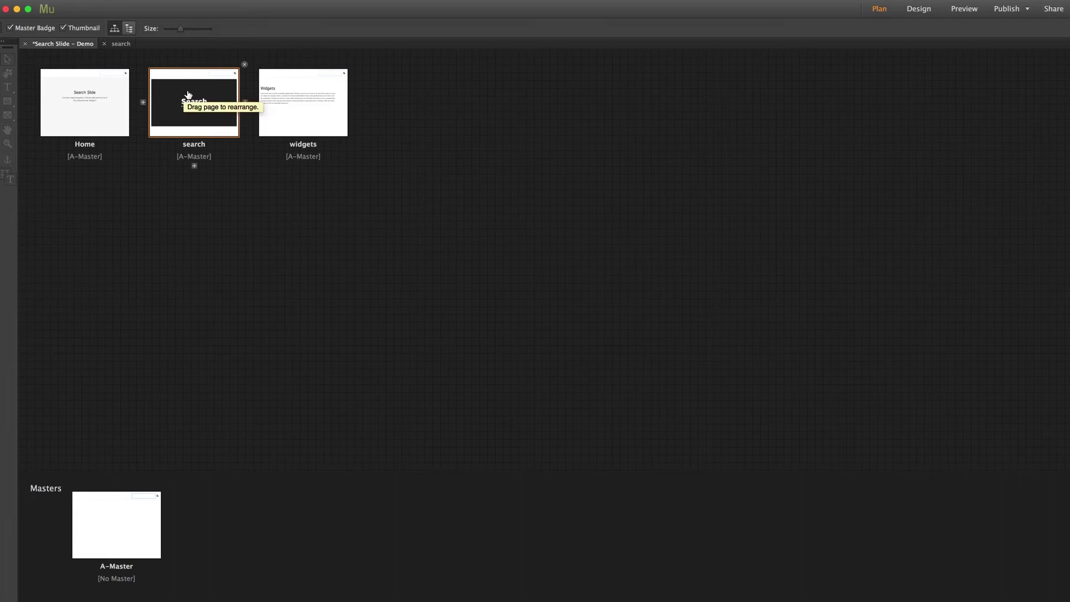
double_click(184, 95)
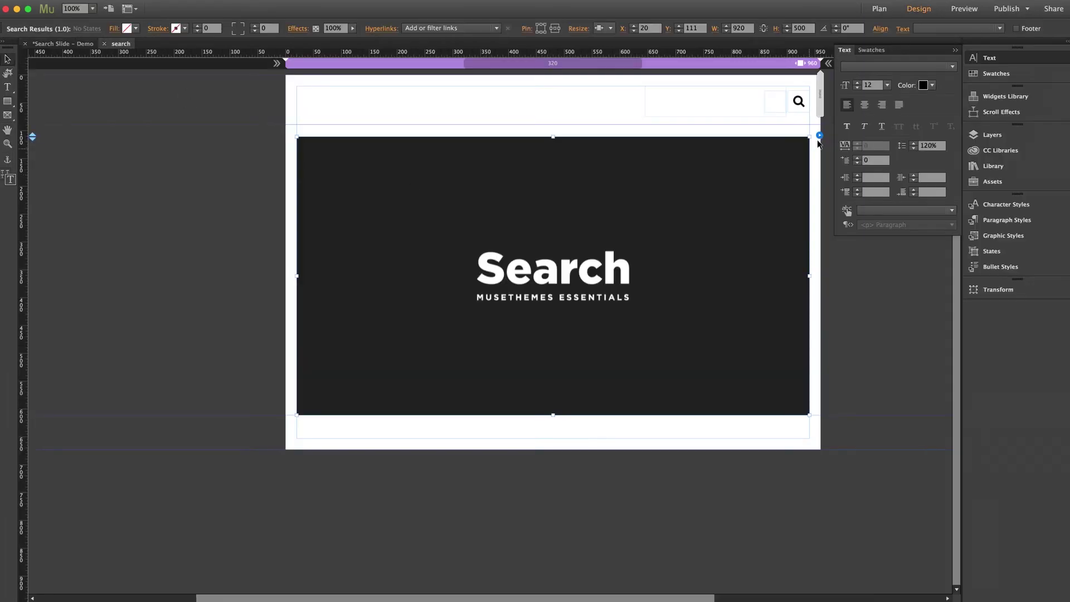
click(820, 137)
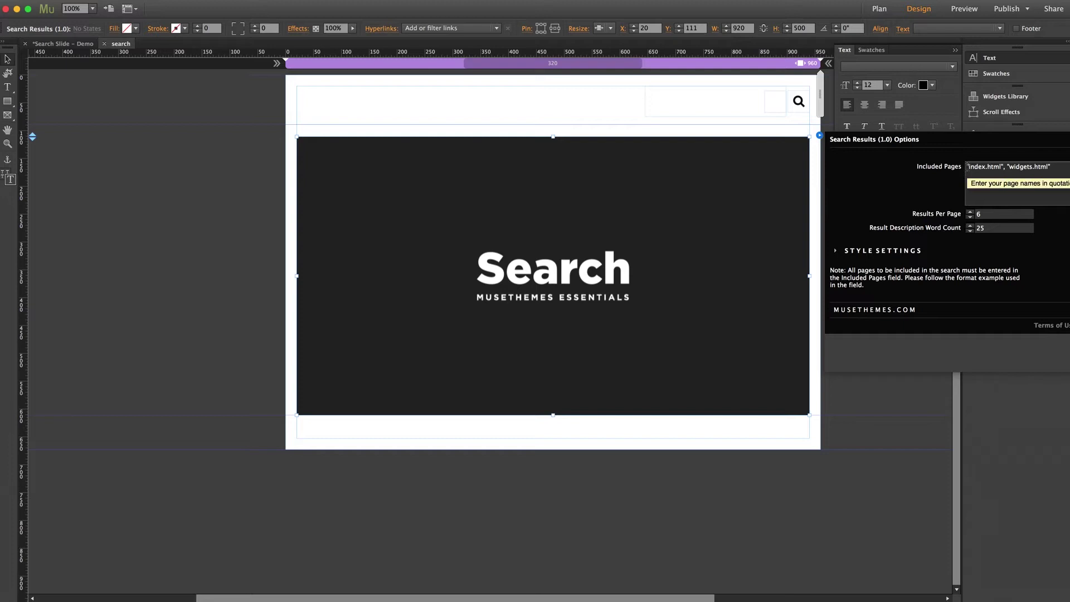
drag(967, 167, 1056, 166)
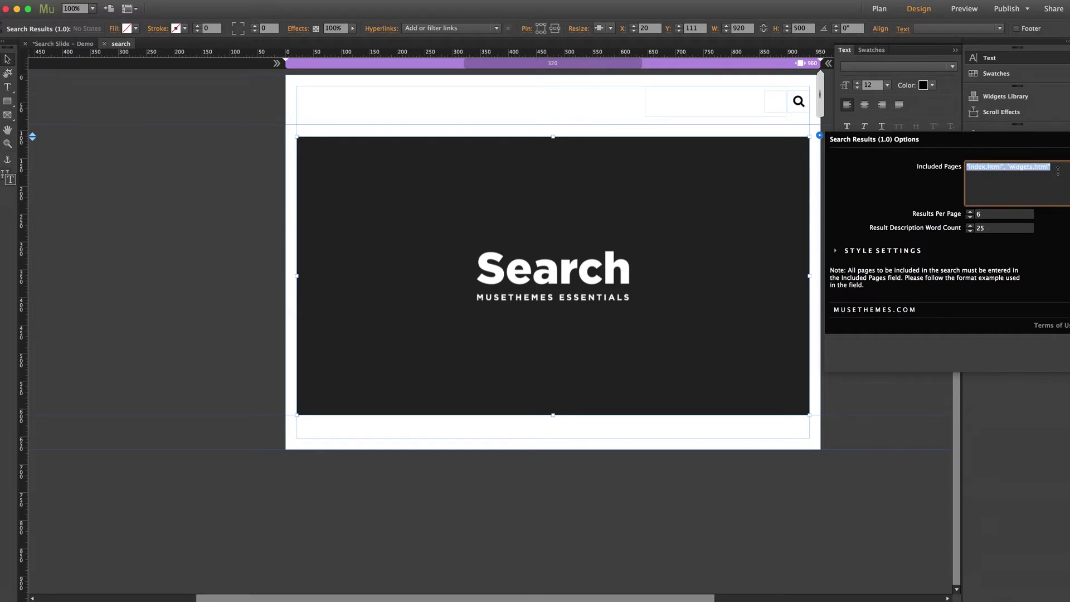
click(1057, 169)
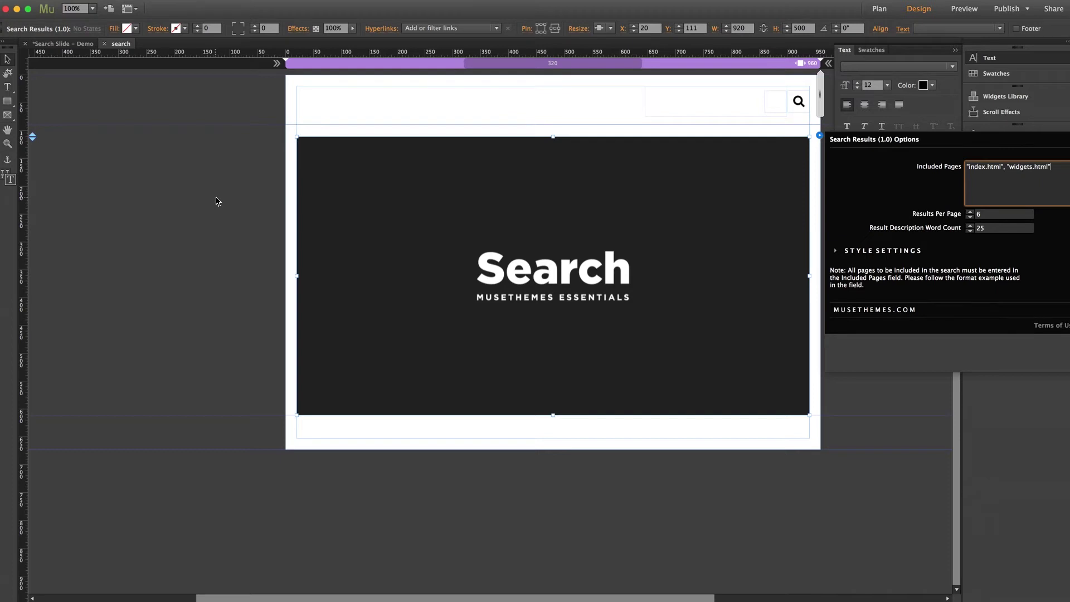
click(214, 193)
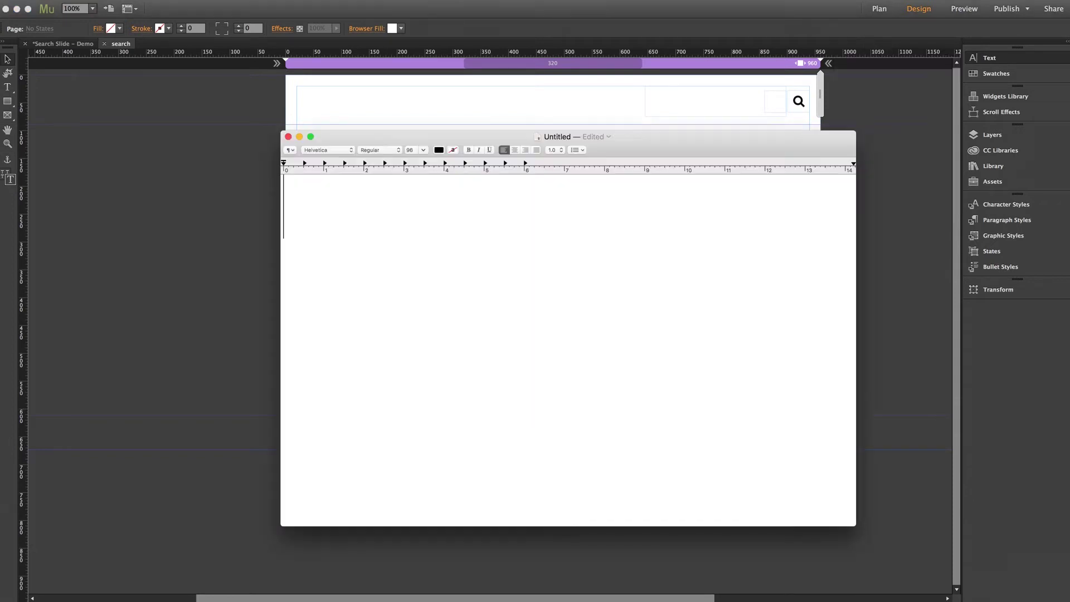
Step: Close the empty untitled TextEdit document, deleting it without saving
drag(392, 143, 340, 122)
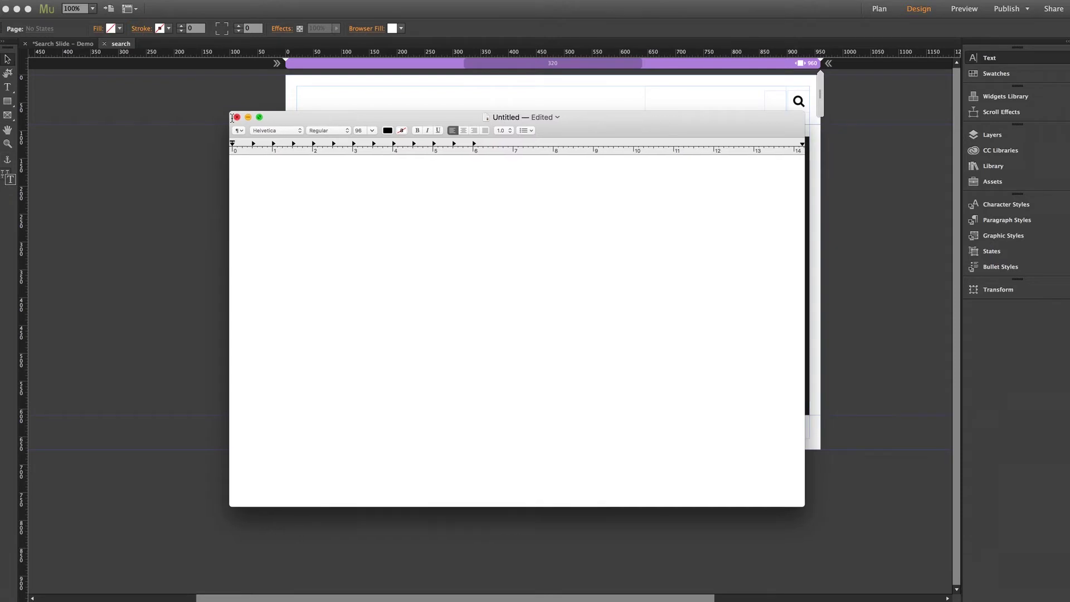
click(237, 117)
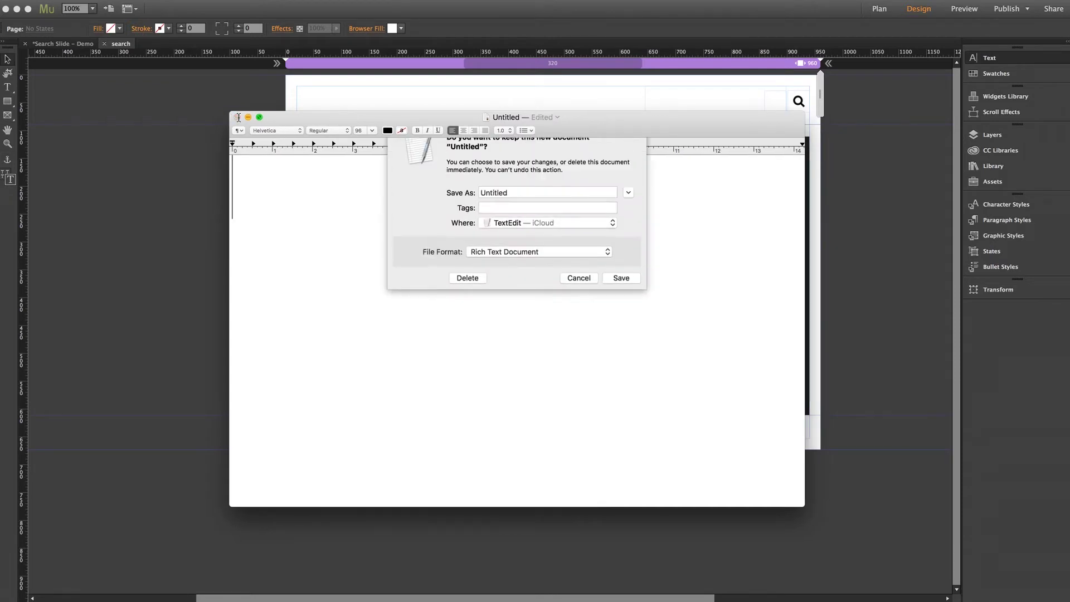
click(468, 294)
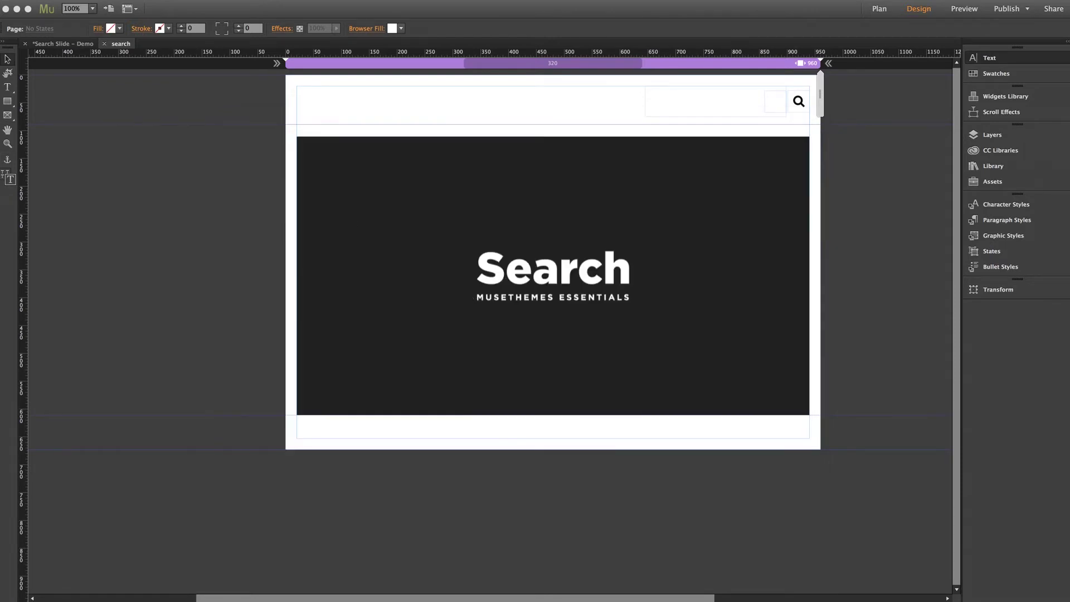
Step: Uncheck Smart quotes in TextEdit Preferences and close the Preferences window
click(51, 0)
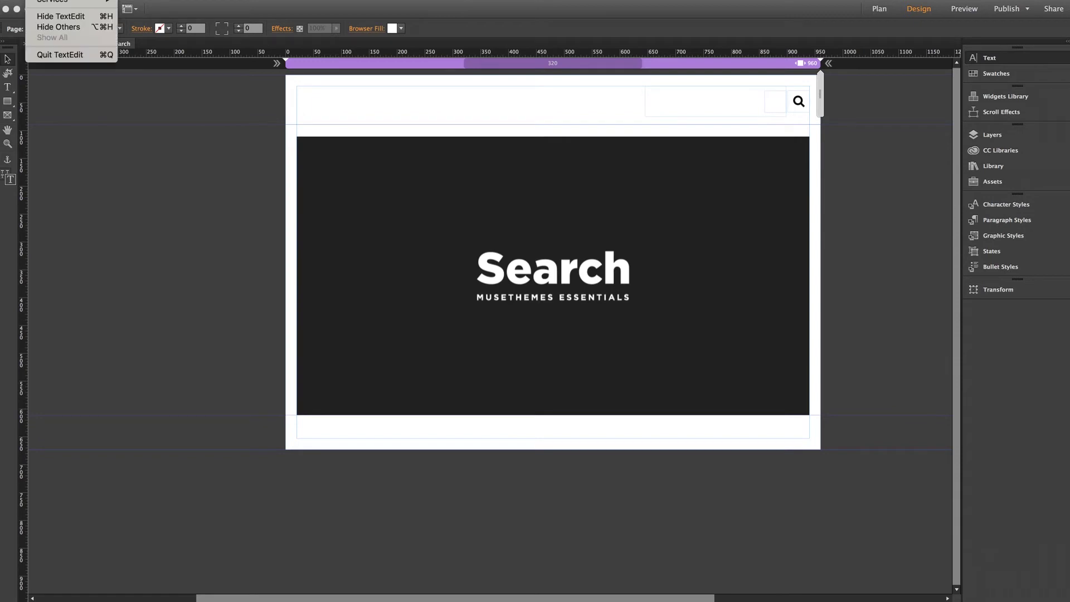
click(50, 0)
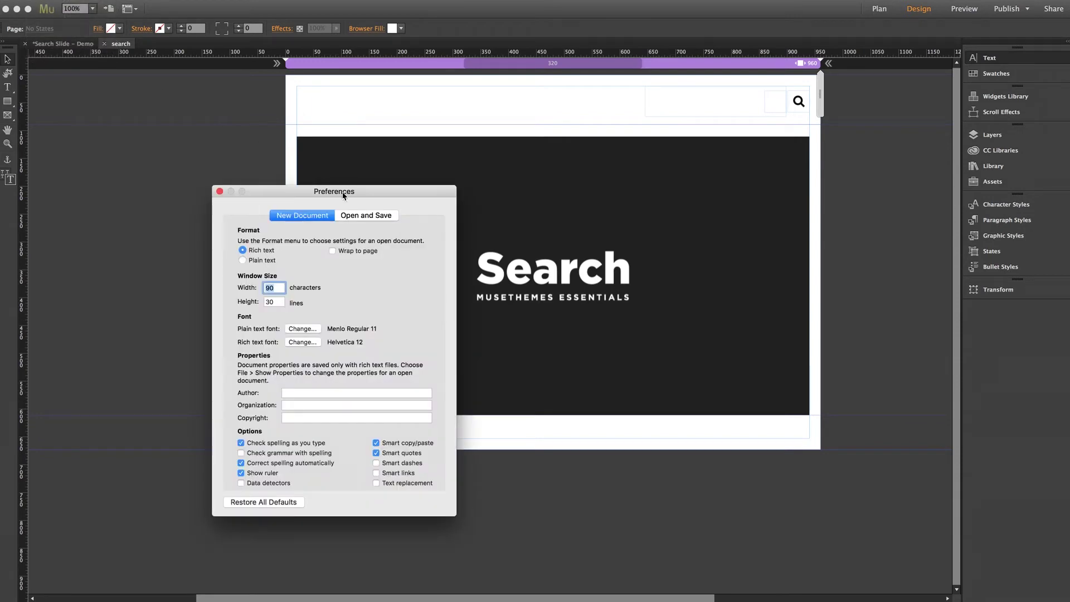
mouse_move(352, 192)
mouse_down()
mouse_move(525, 102)
mouse_move(547, 102)
mouse_up()
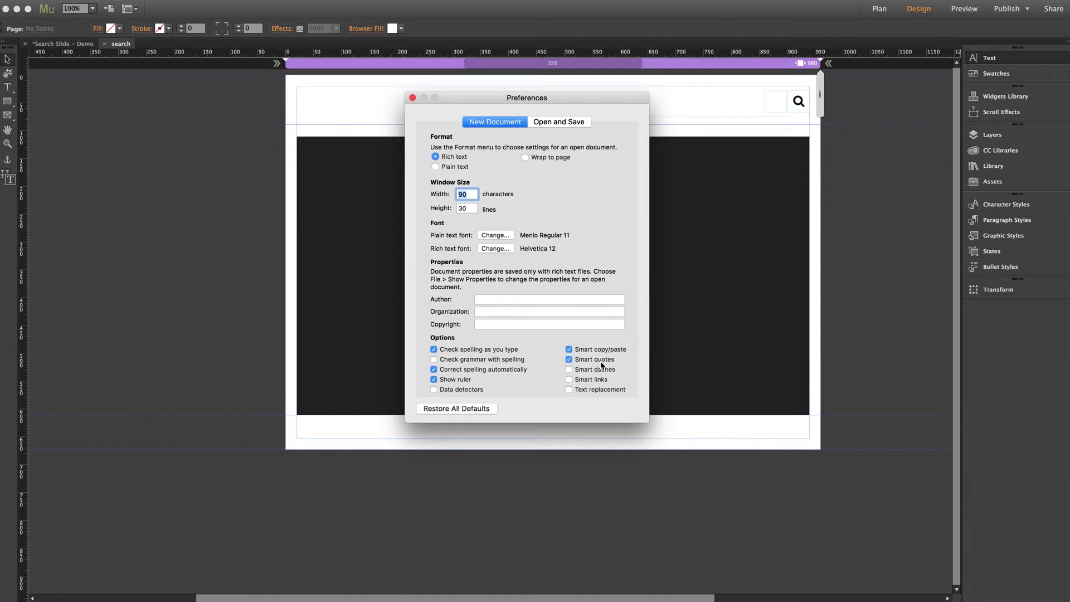
click(569, 359)
click(412, 98)
Step: Make a new enlarged 96-point document and erase the straight-quote test text
click(83, 0)
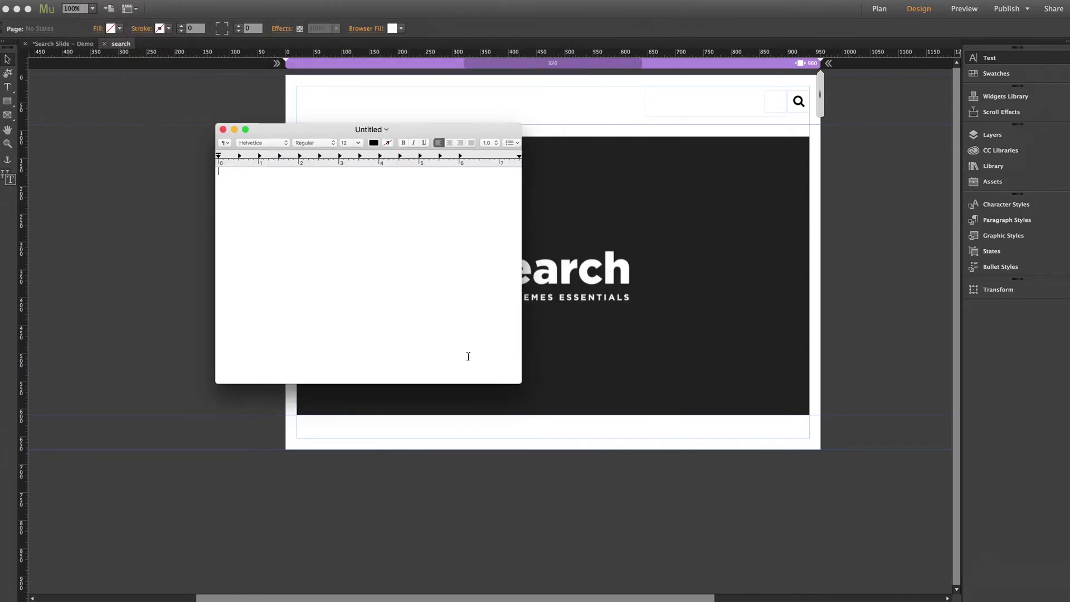
drag(521, 383, 829, 542)
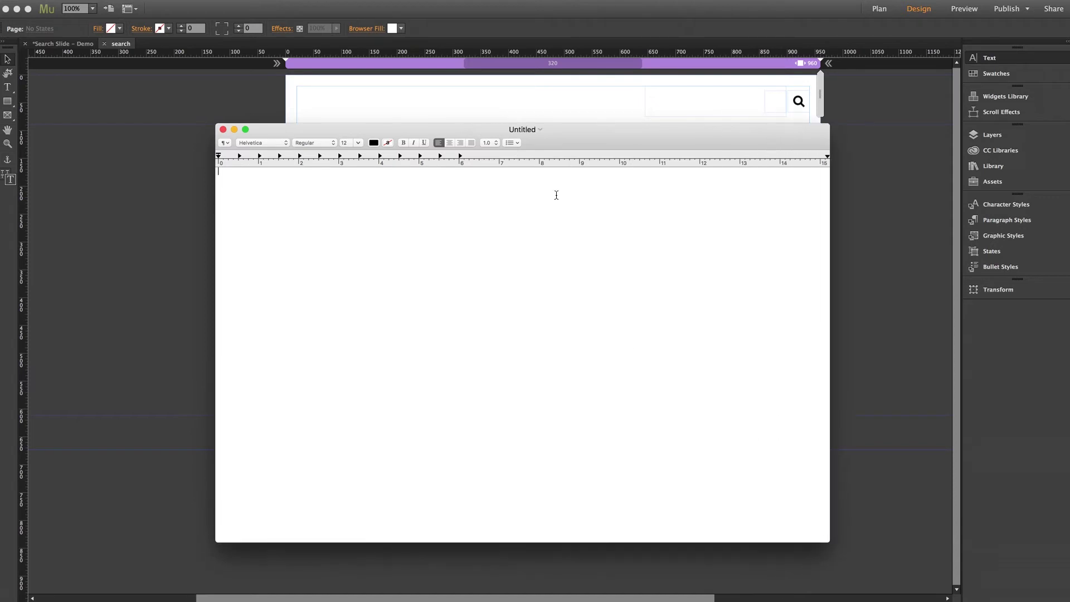
drag(575, 137, 578, 109)
click(347, 117)
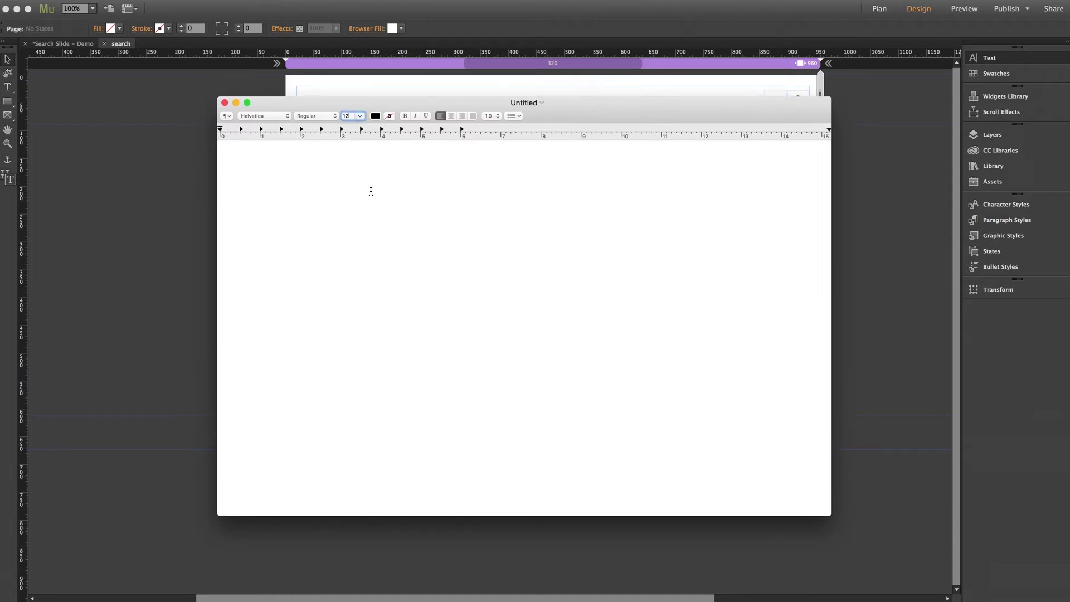
click(360, 117)
click(348, 232)
text("Hello)
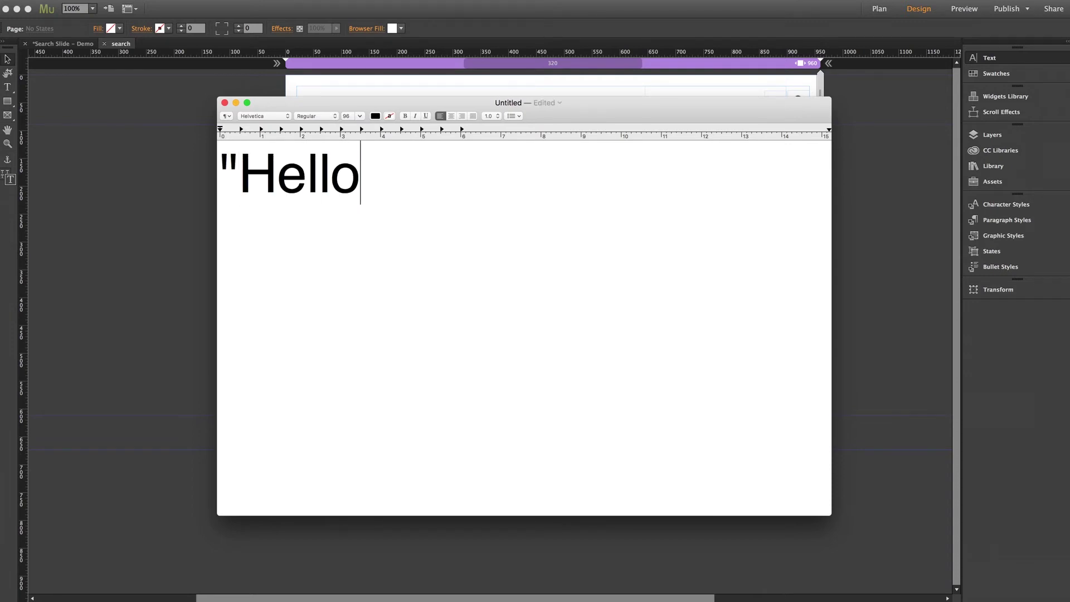
text(")
key(BackSpace)
key(BackSpace)
key(BackSpace)
key(BackSpace)
key(BackSpace)
key(BackSpace)
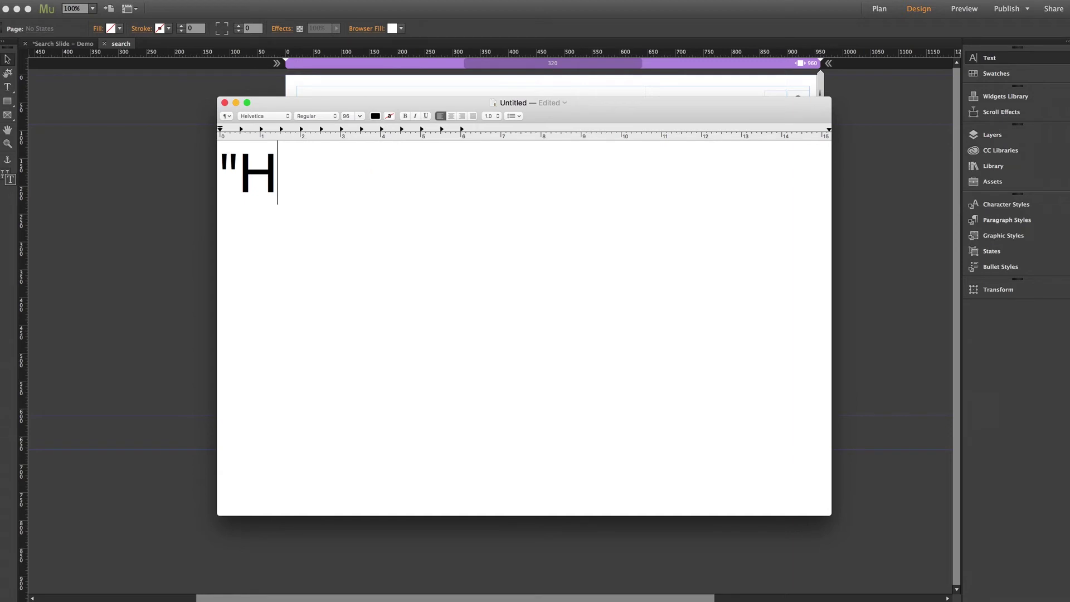
key(BackSpace)
key(BackSpace)
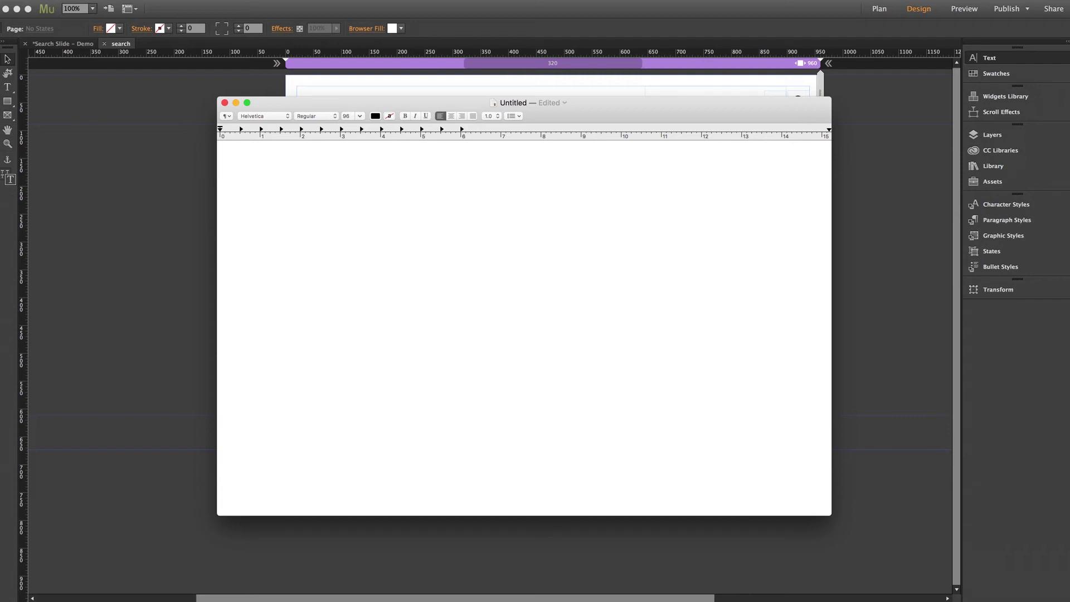
text("ind)
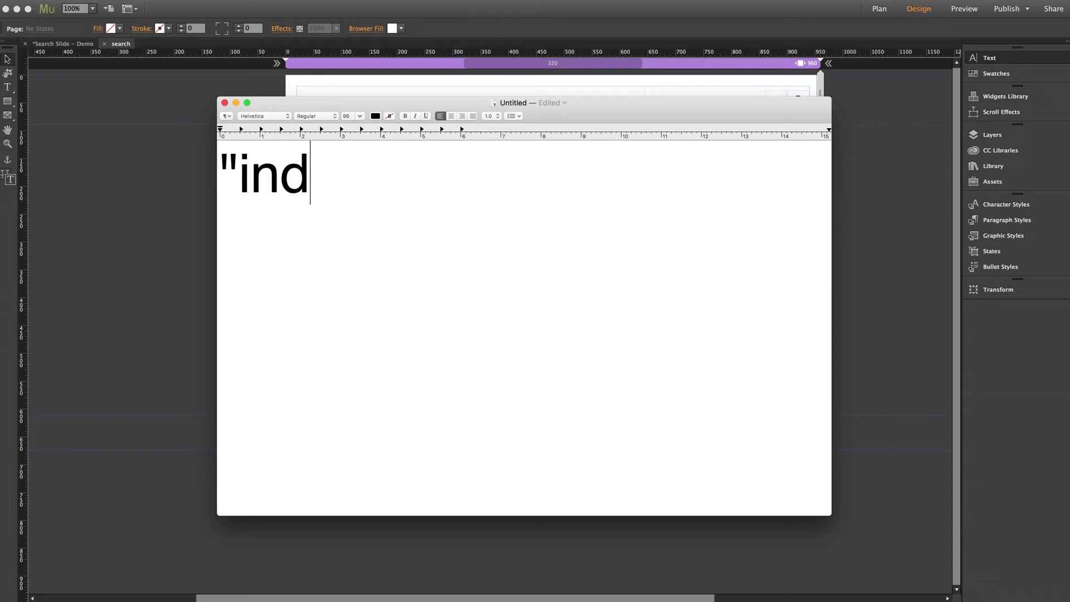
text(ex.html")
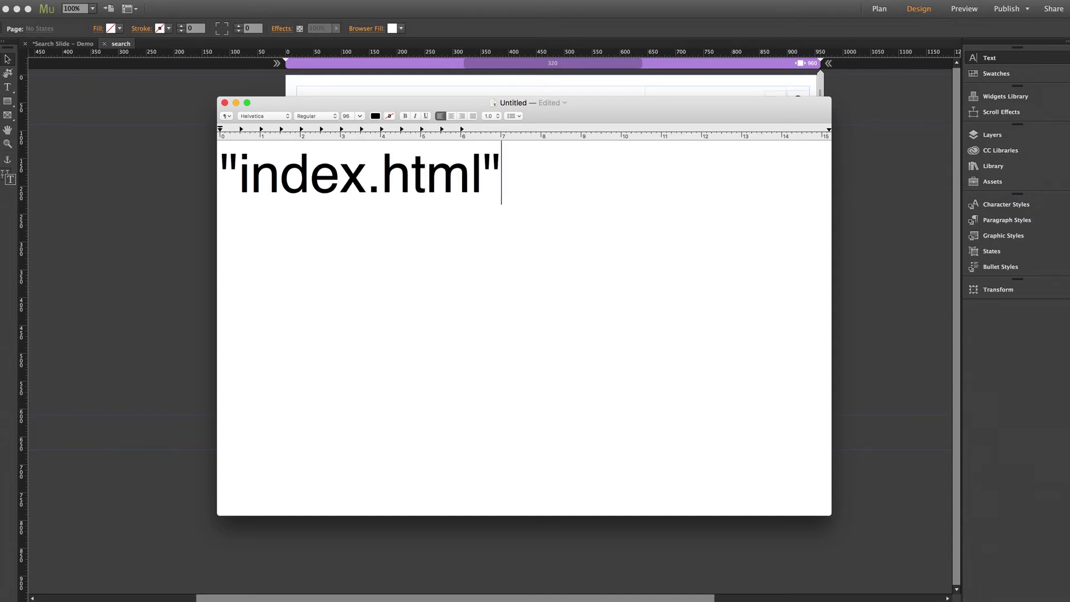
text(,)
text( "widgets)
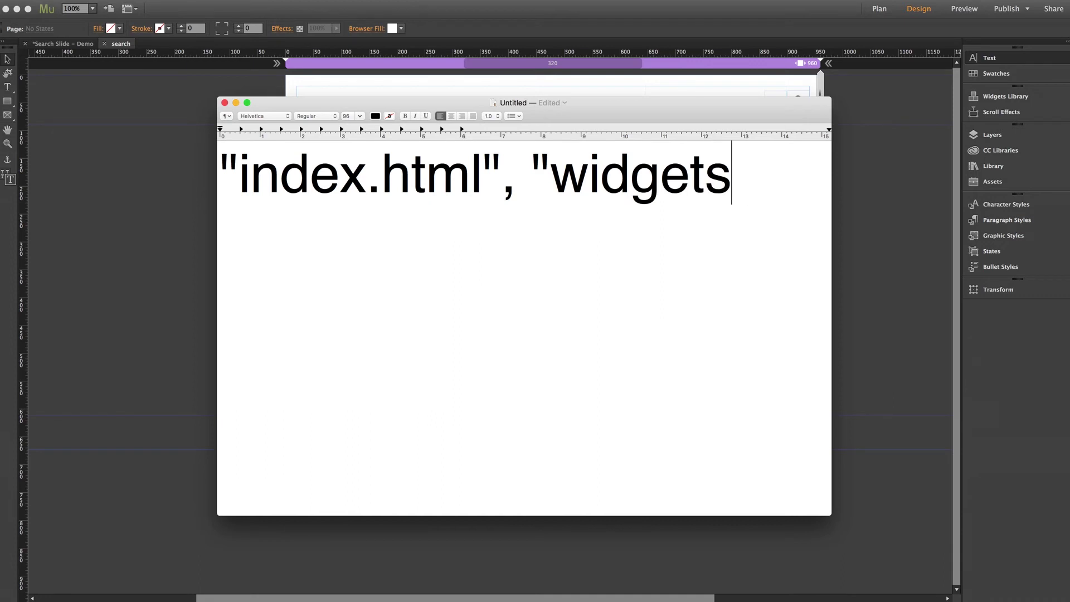
text(.html")
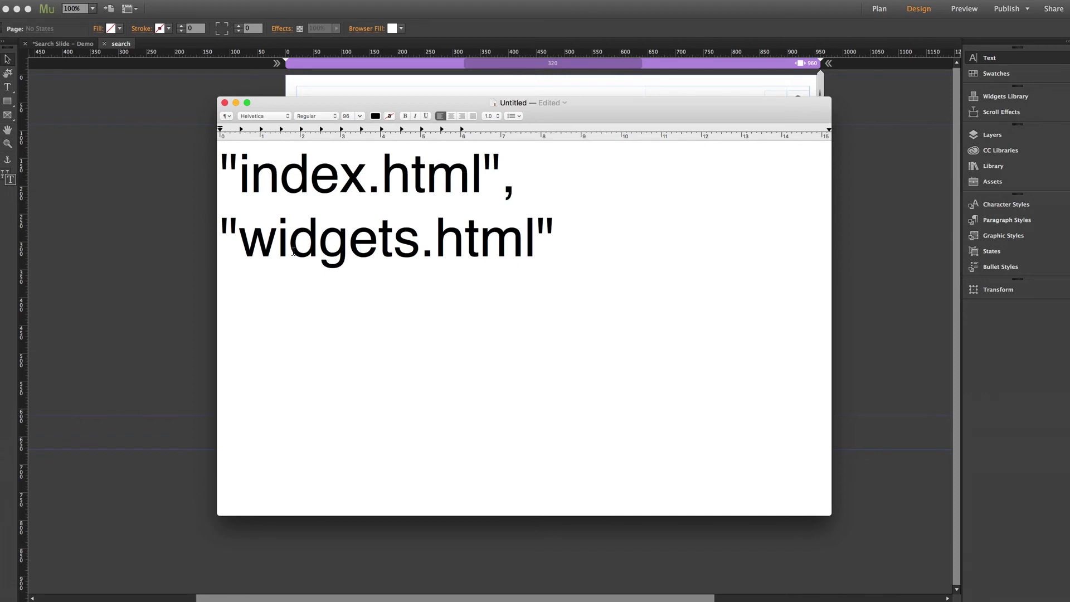
Step: Select all of the typed list "index.html", "widgets.html" in TextEdit
key(super+a)
key(super+c)
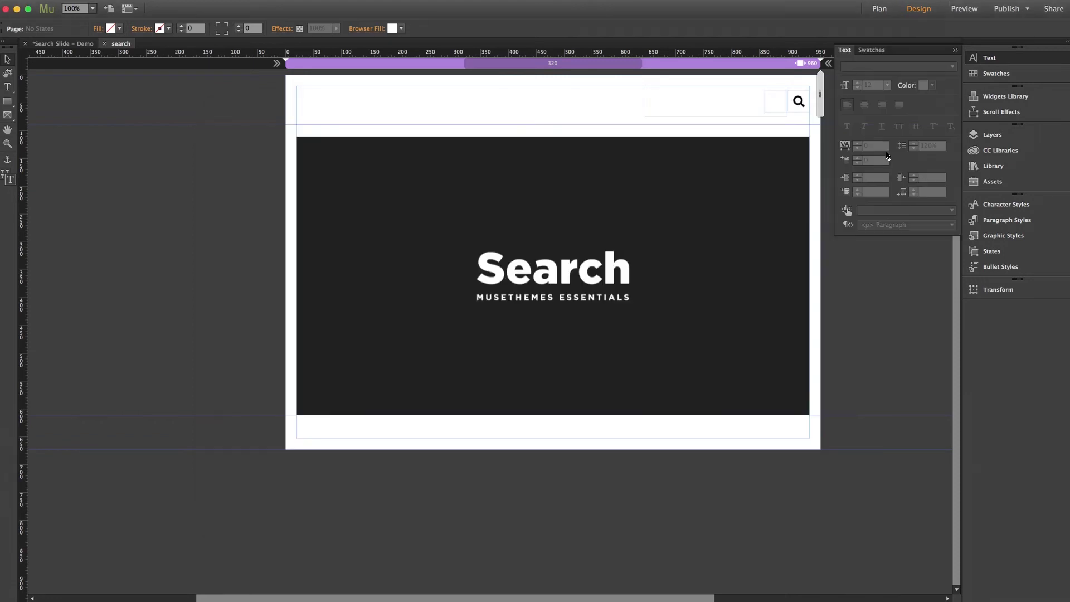
Step: Paste "index.html", "widgets.html" into the Search Results widget's Included Pages field and commit it
click(888, 156)
click(792, 184)
click(820, 135)
click(1007, 168)
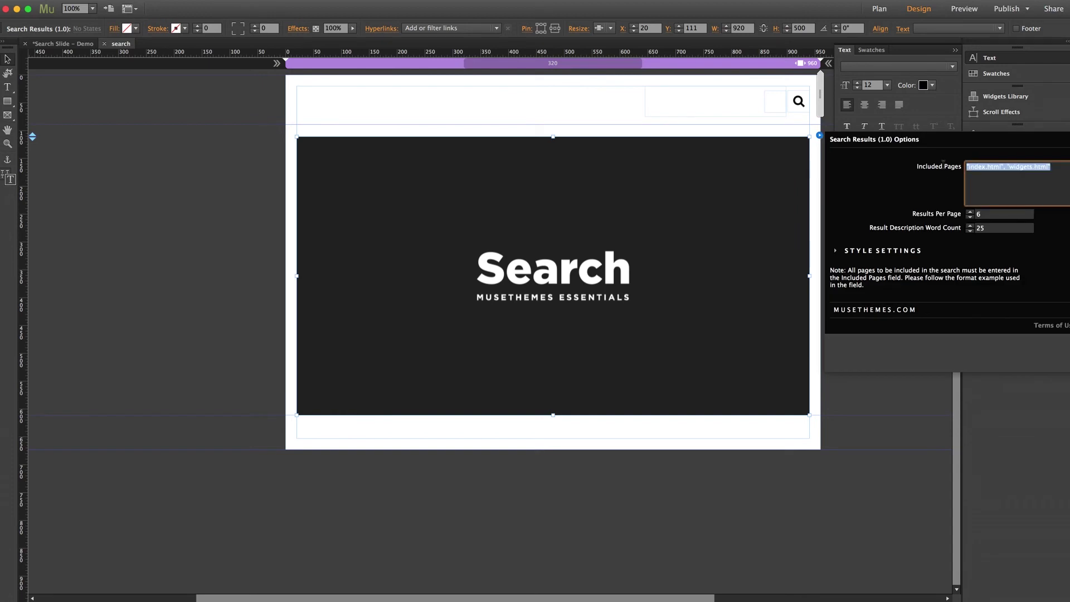
key(super+v)
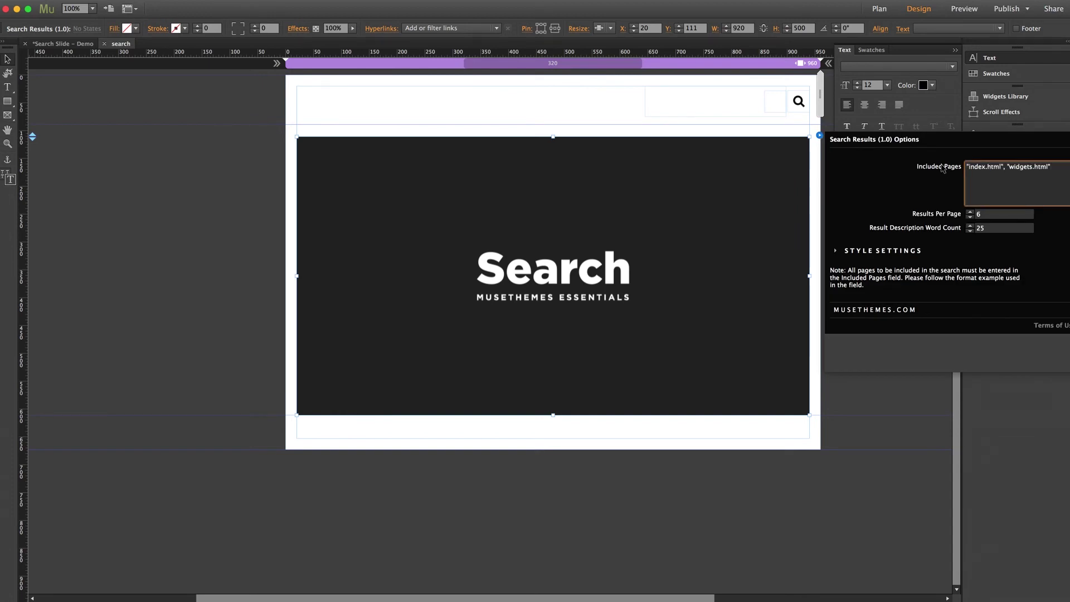
click(943, 167)
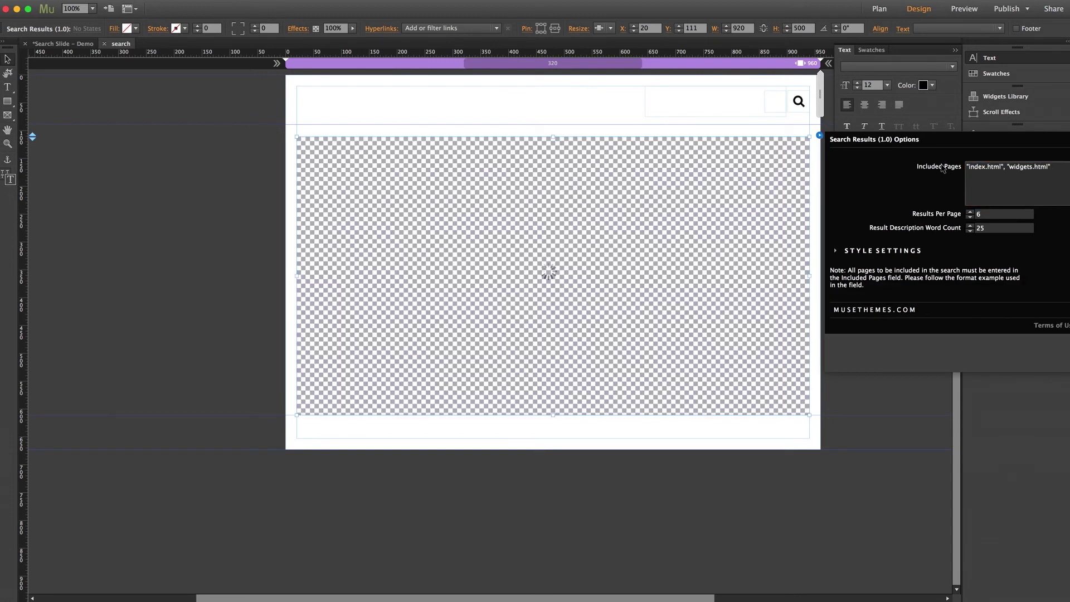
Step: Deselect the Search Results widget and close the floating Text panel
click(259, 176)
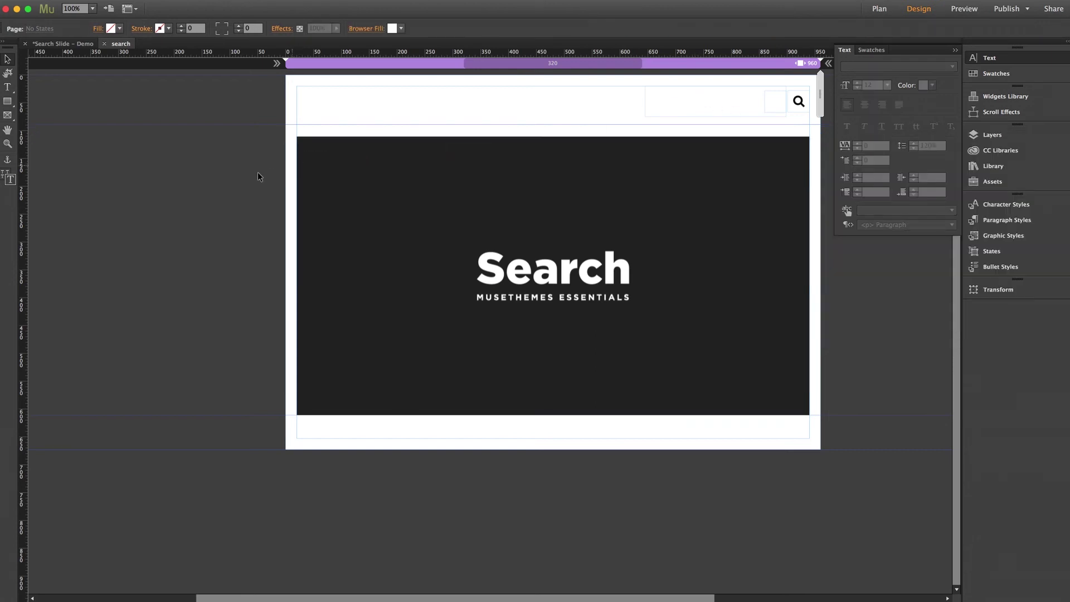
click(995, 58)
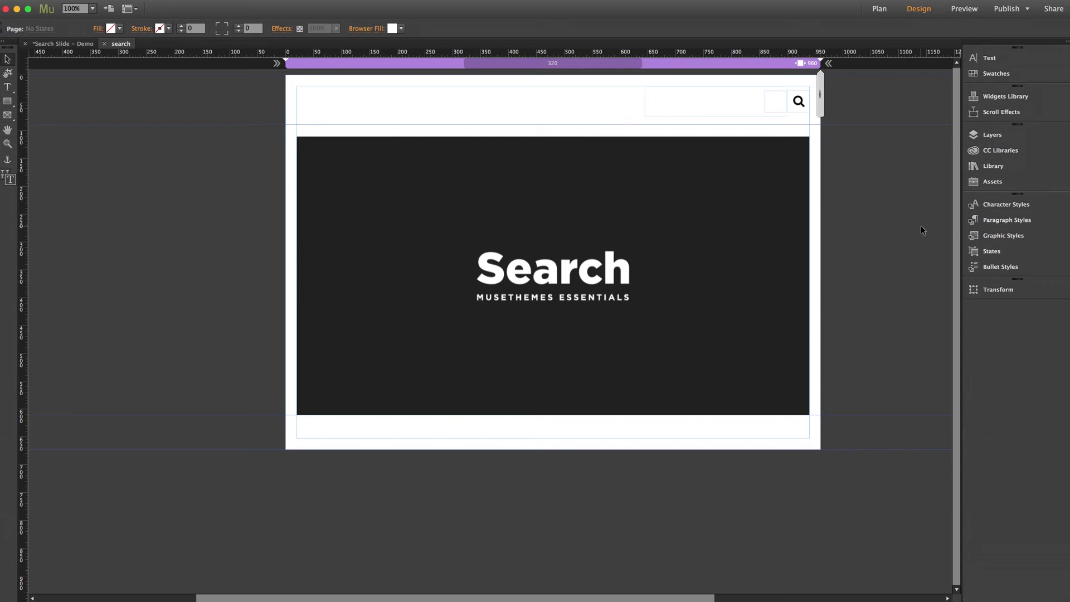
Step: Switch Muse to Plan view showing Home, search, widgets and A-Master
click(879, 8)
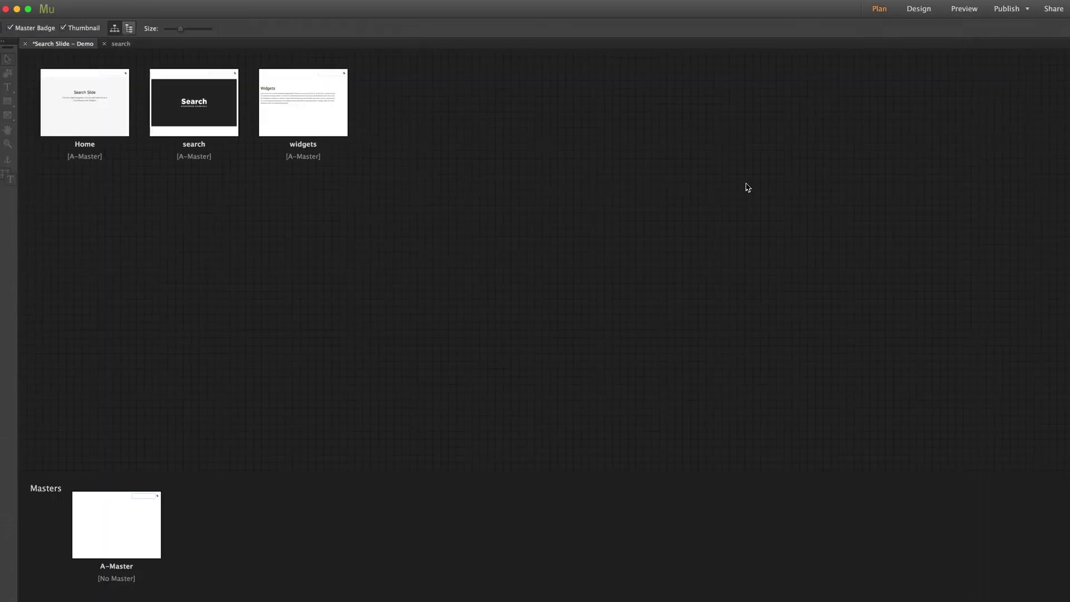